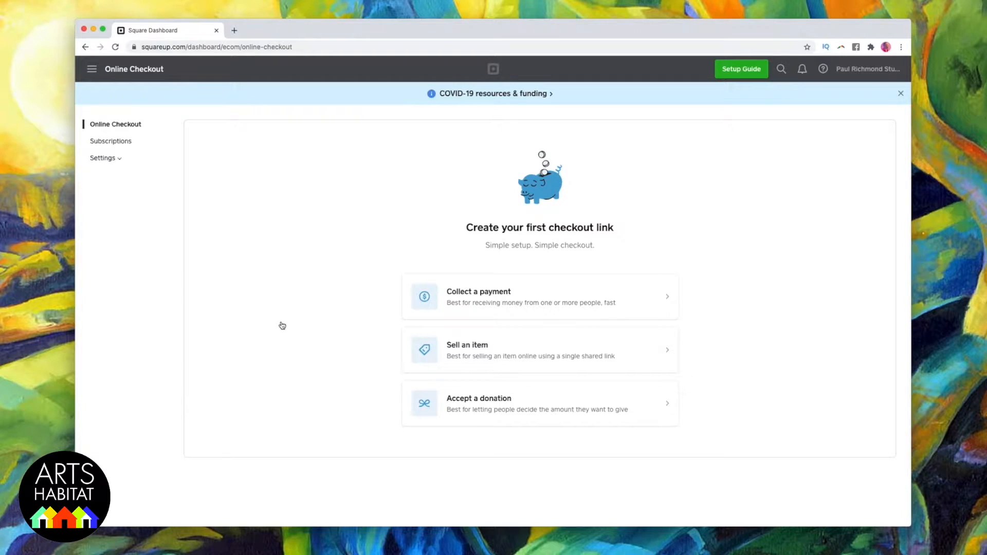
# Start a checkout link for selling an item and create the new library item "Do Art Be Kind painting" for it.
pyautogui.click(491, 349)
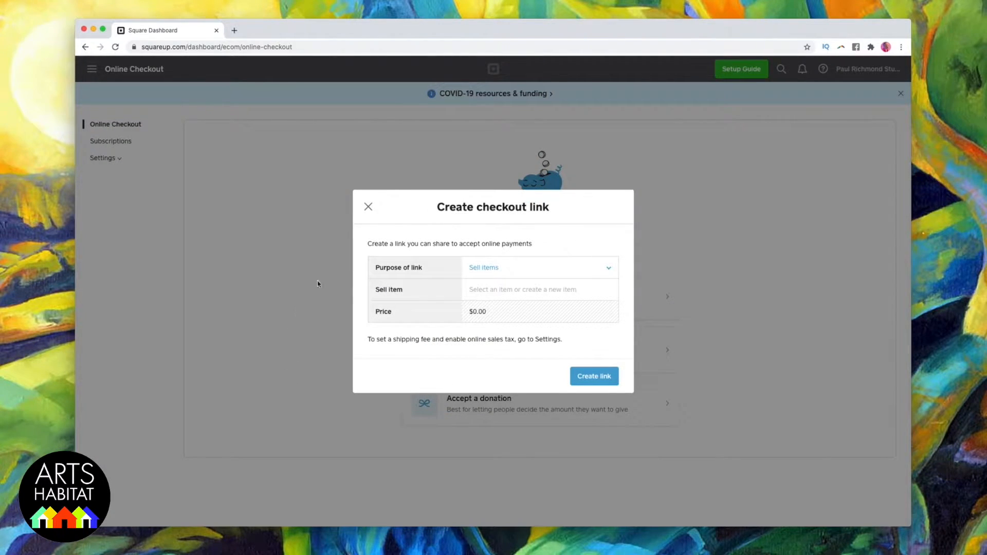
pyautogui.click(604, 270)
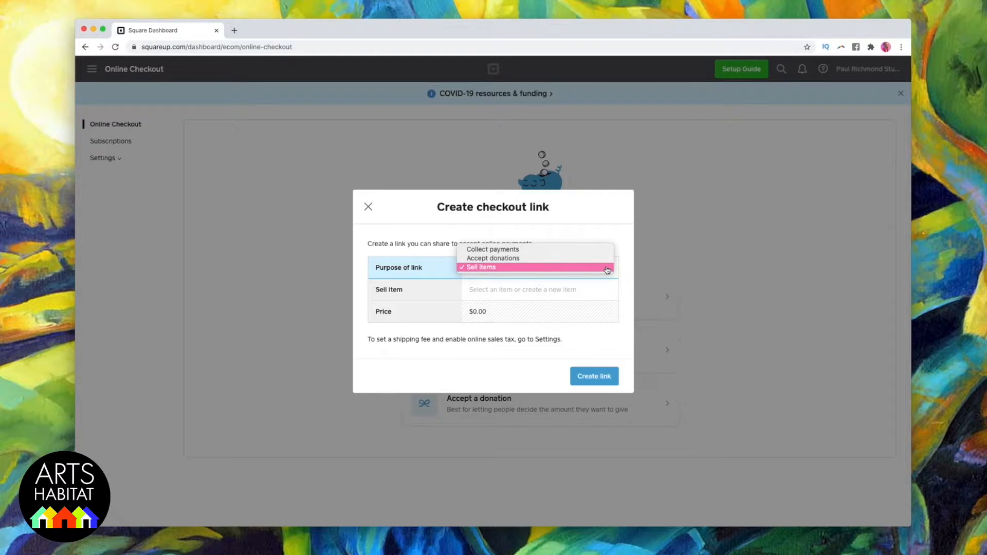
pyautogui.click(595, 268)
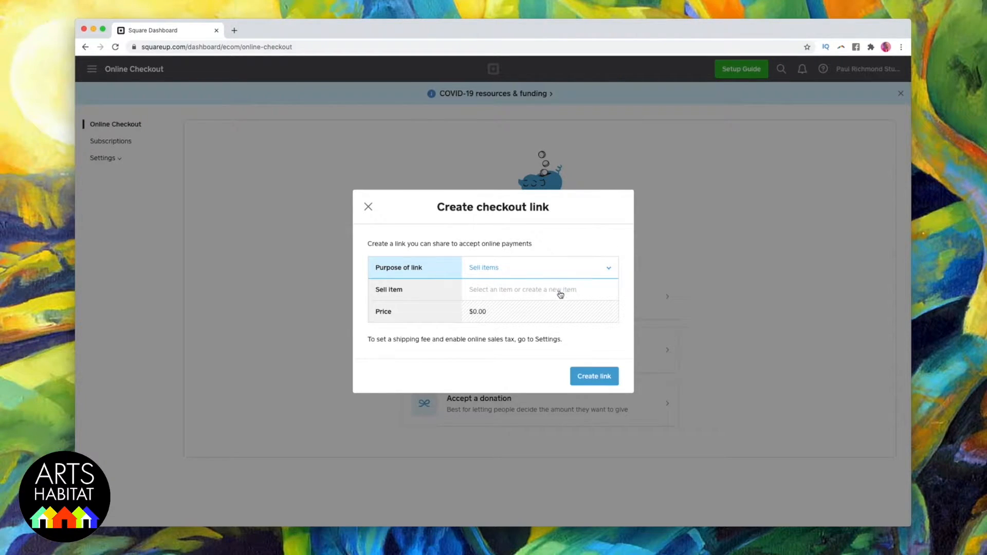
pyautogui.click(539, 293)
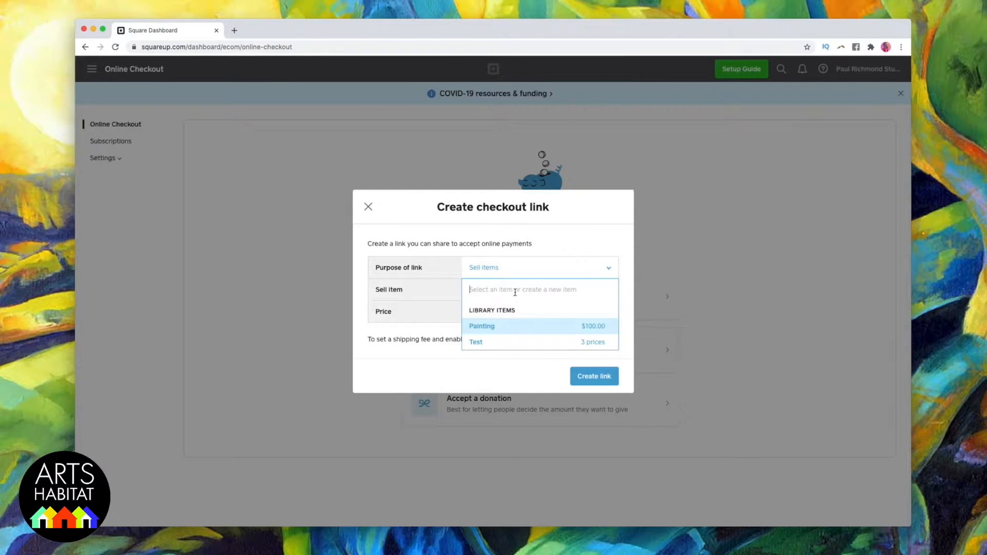
pyautogui.write('Do Art')
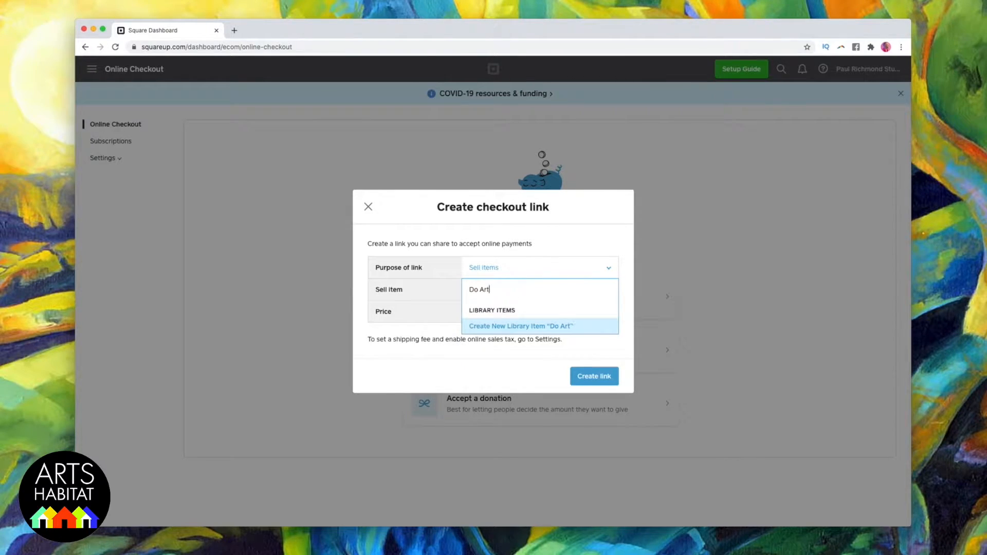
pyautogui.write(' Be Kind painting')
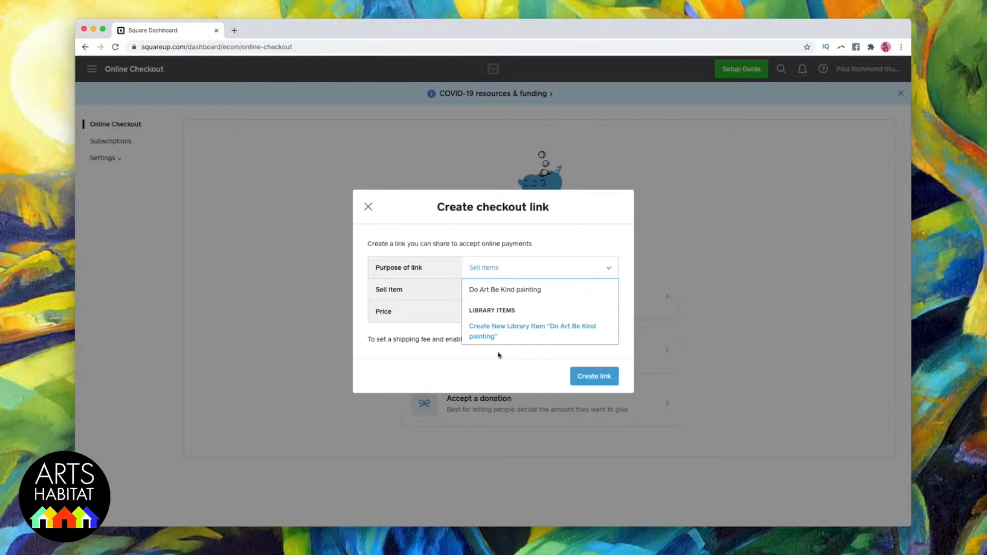
pyautogui.click(488, 335)
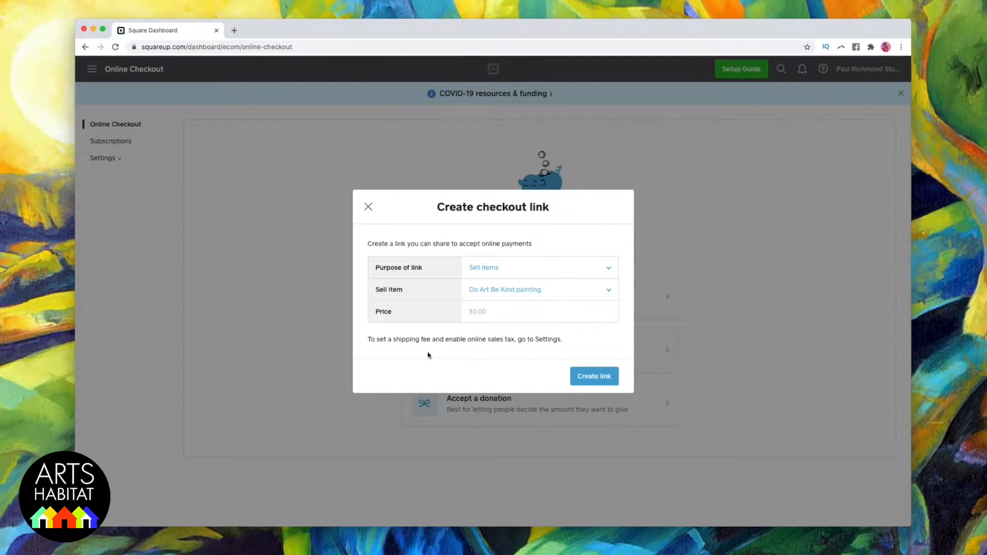
# Set the painting's price to $1,000.00 and create the checkout link.
pyautogui.click(493, 311)
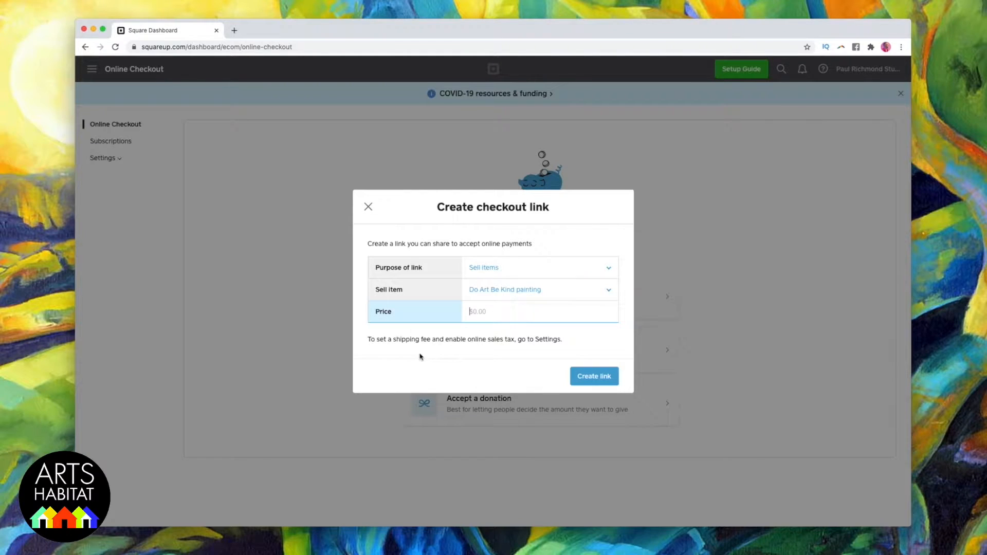
pyautogui.write('1000.00')
pyautogui.click(579, 381)
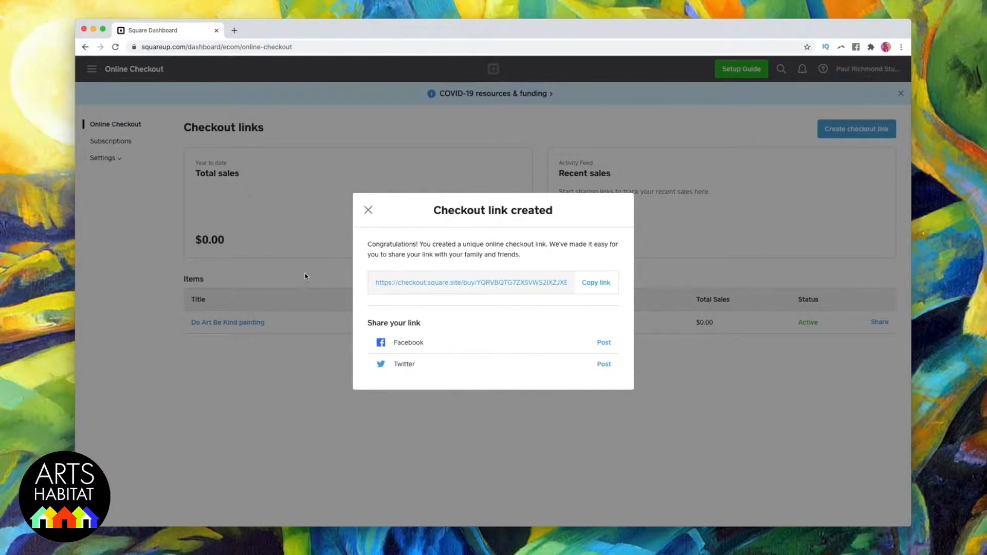
# Copy the new checkout link, and copy the website button code from the painting's sharing details.
pyautogui.click(595, 284)
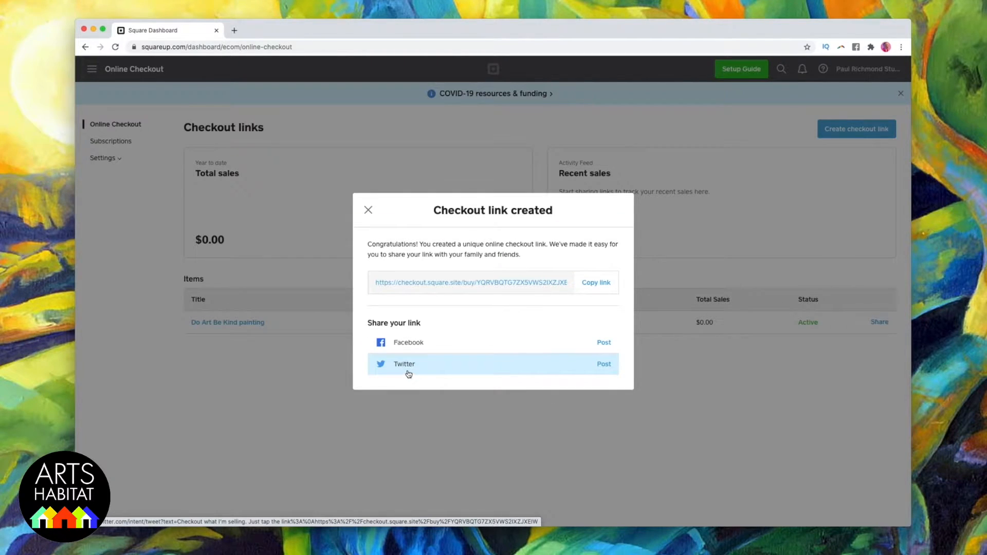
pyautogui.click(367, 210)
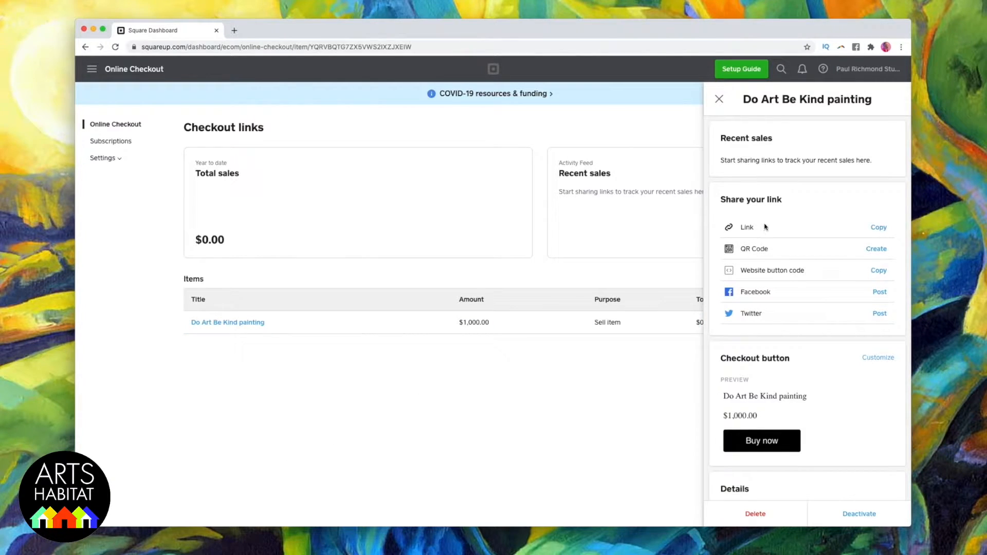
pyautogui.click(879, 228)
pyautogui.scroll(-1, 776, 411)
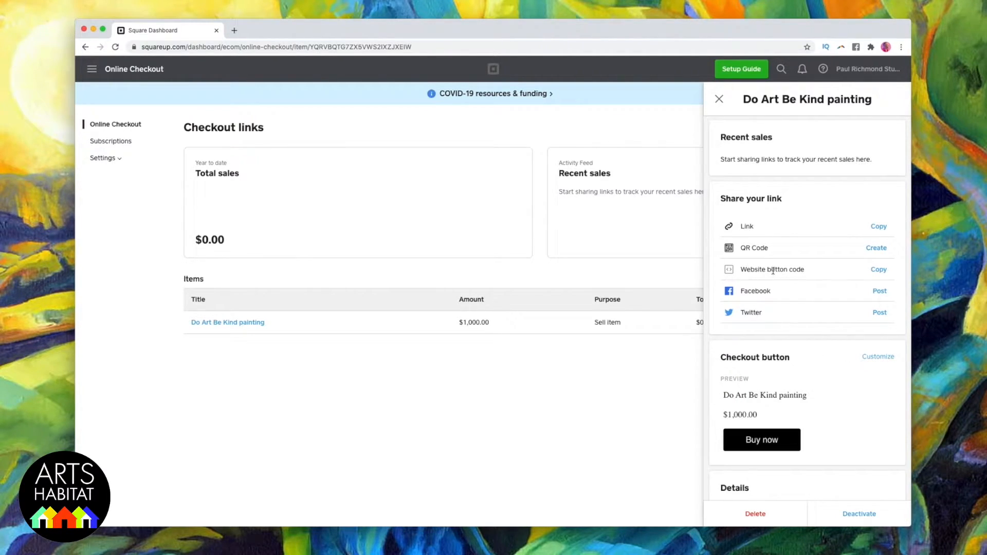
pyautogui.click(879, 271)
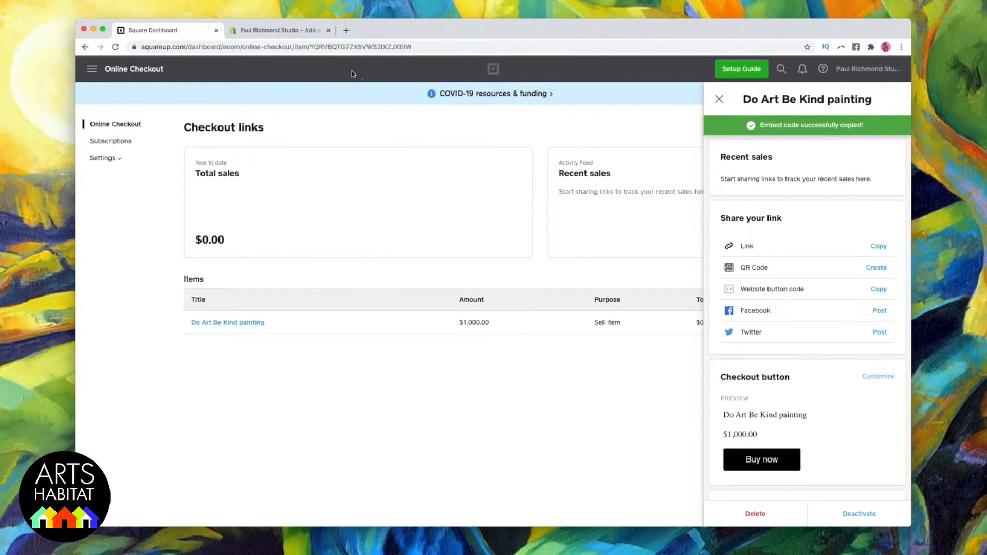
# Switch to the unsaved Shopify page "Do Art Be Kind" and paste the button code below the image in its HTML content.
pyautogui.click(284, 30)
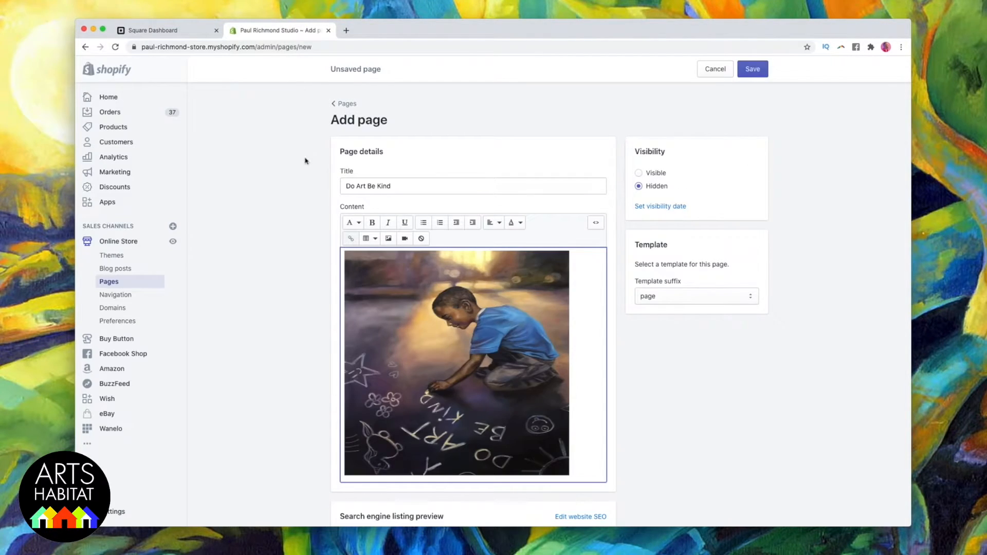
pyautogui.scroll(-2, 419, 261)
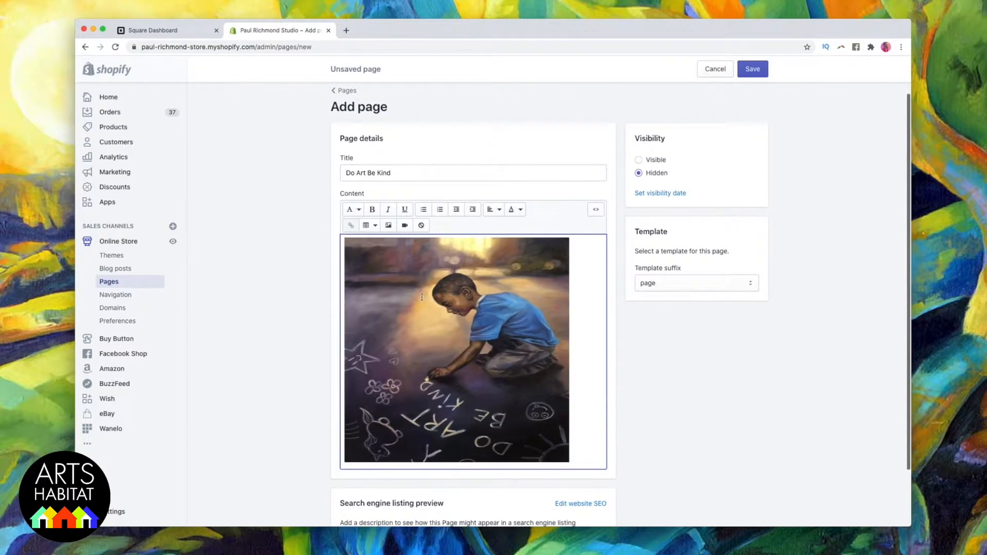
pyautogui.scroll(-1, 419, 262)
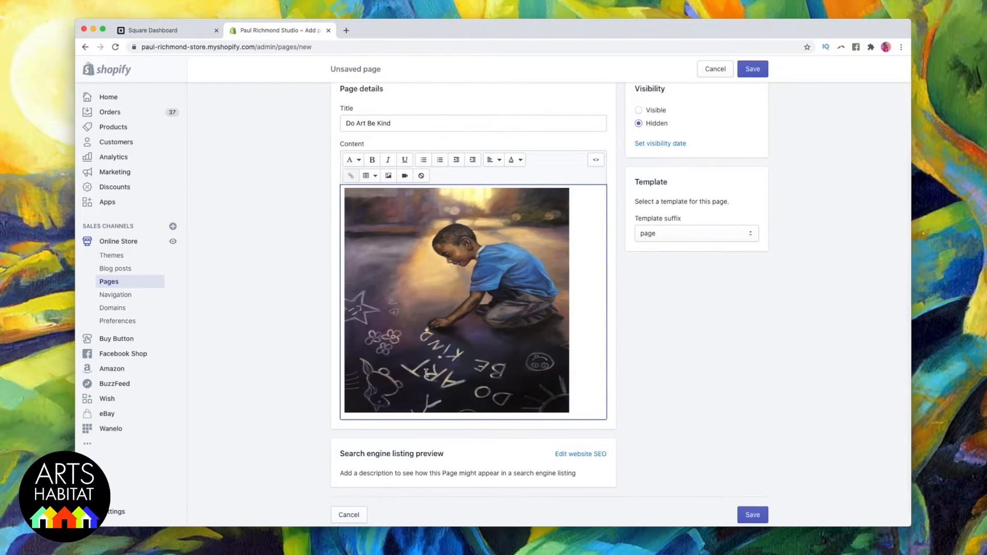
pyautogui.scroll(-1, 441, 357)
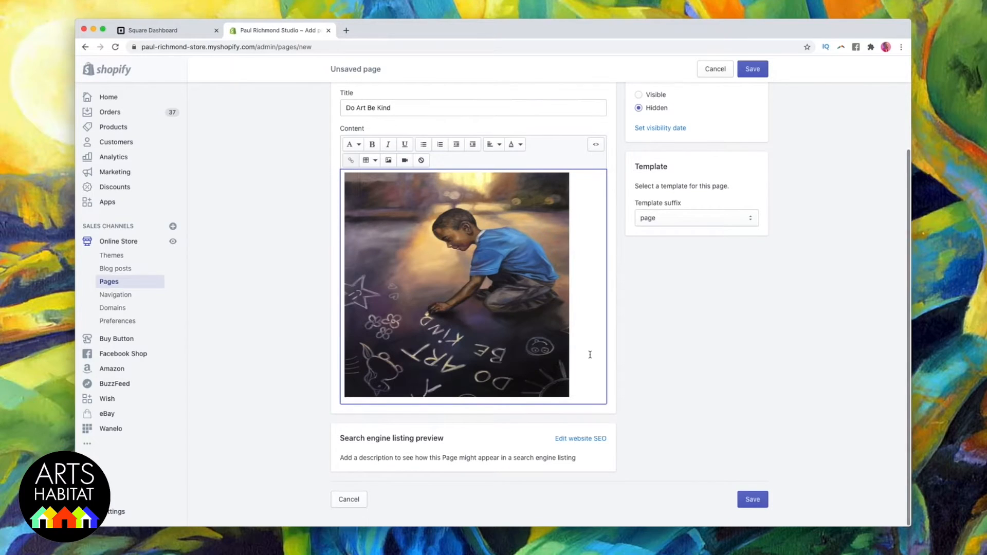
pyautogui.scroll(-1, 565, 375)
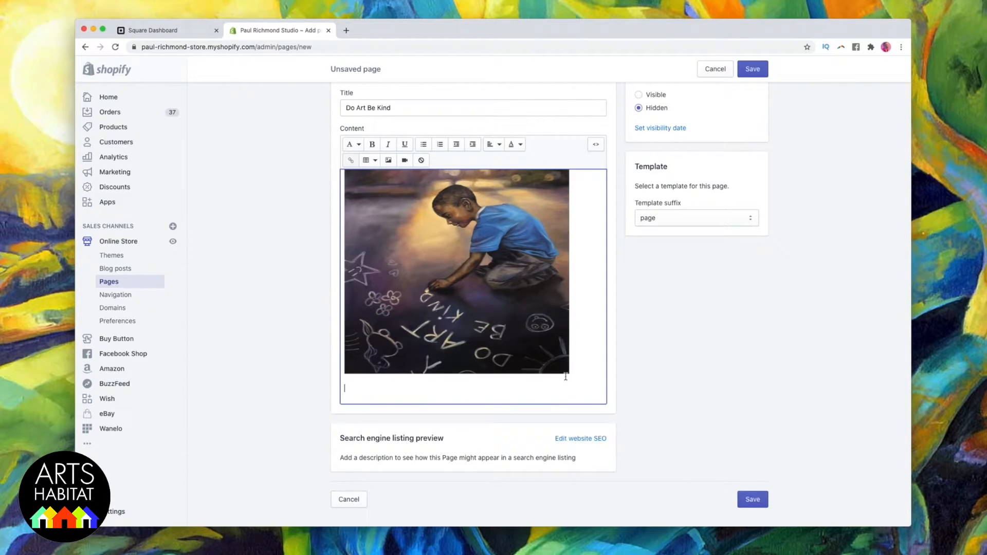
pyautogui.click(595, 146)
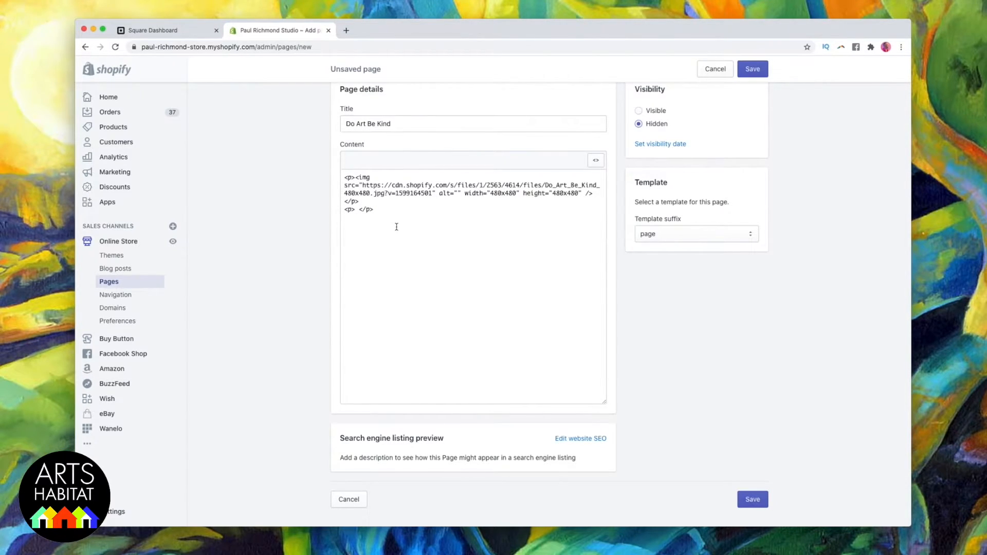
pyautogui.press('super+v')
# Return the page content to the visual editor, check the Buy now button under the painting, and save the page.
pyautogui.scroll(10, 399, 236)
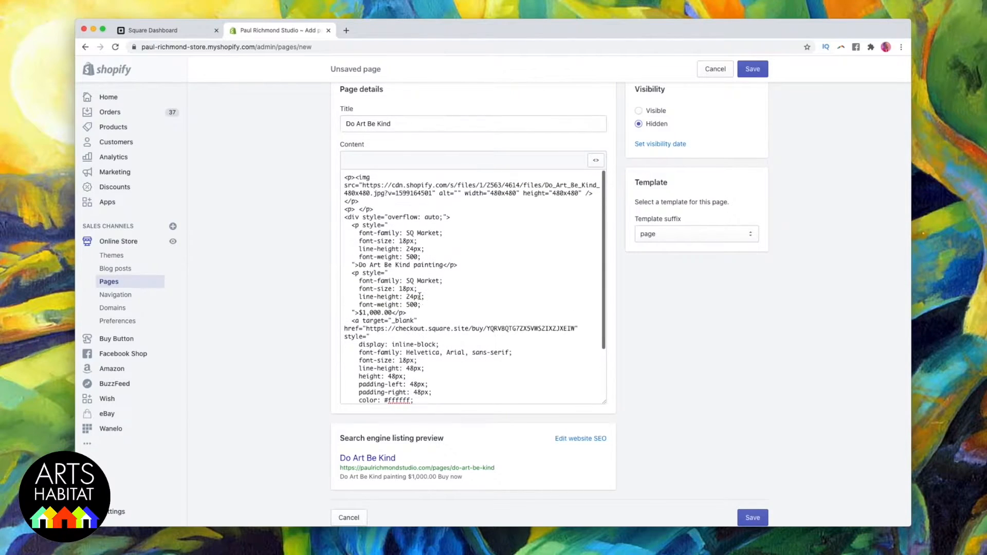
pyautogui.scroll(-10, 414, 295)
pyautogui.scroll(3, 720, 344)
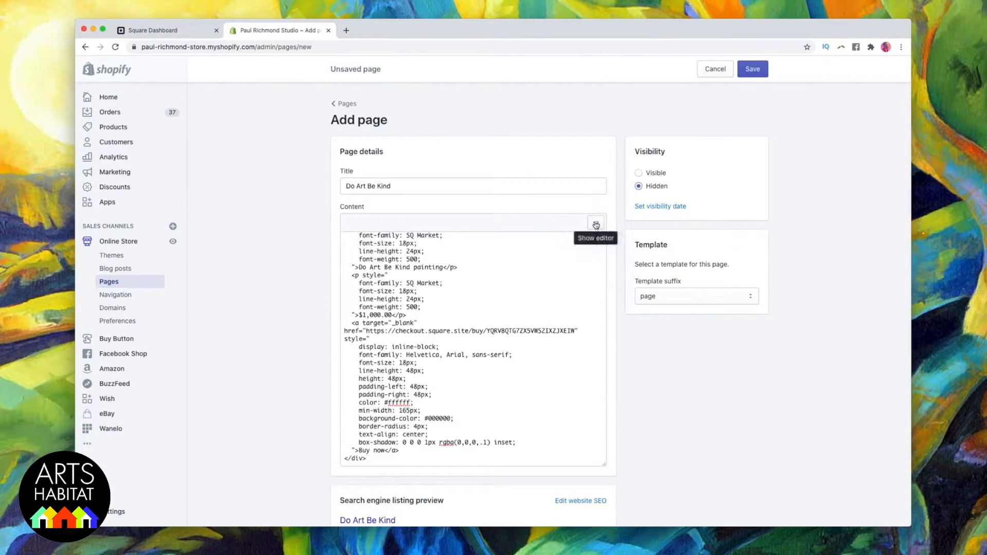
pyautogui.click(596, 224)
pyautogui.scroll(-4, 559, 372)
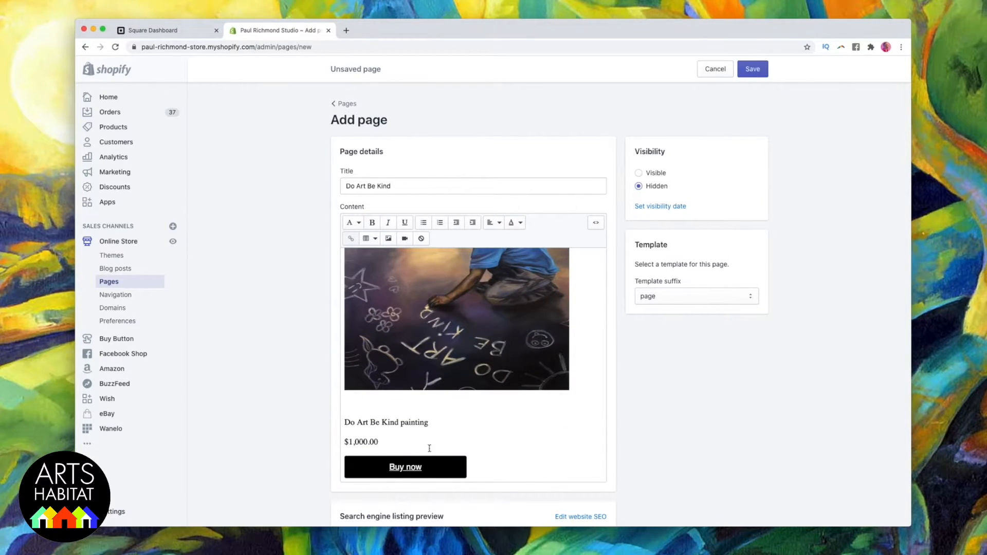
pyautogui.scroll(2, 426, 454)
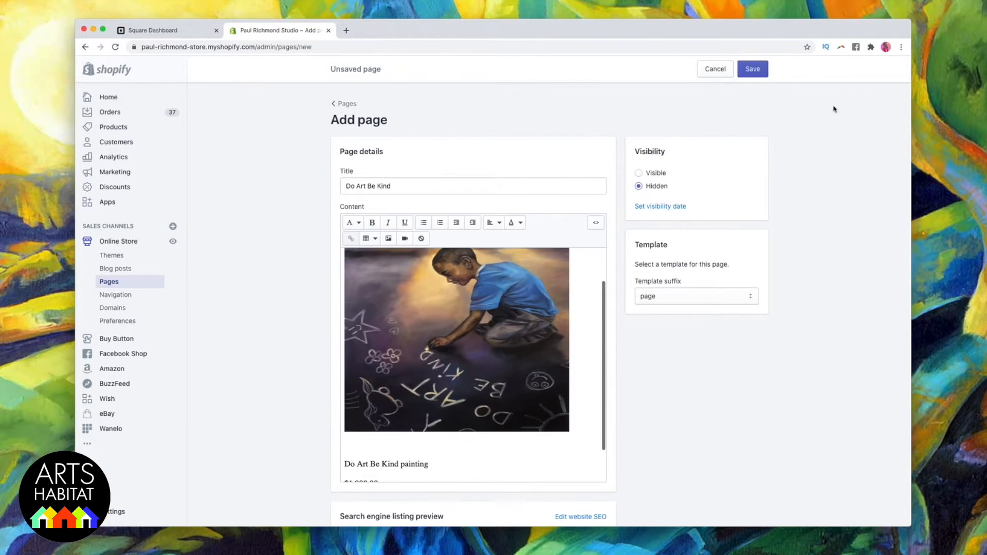
pyautogui.click(753, 69)
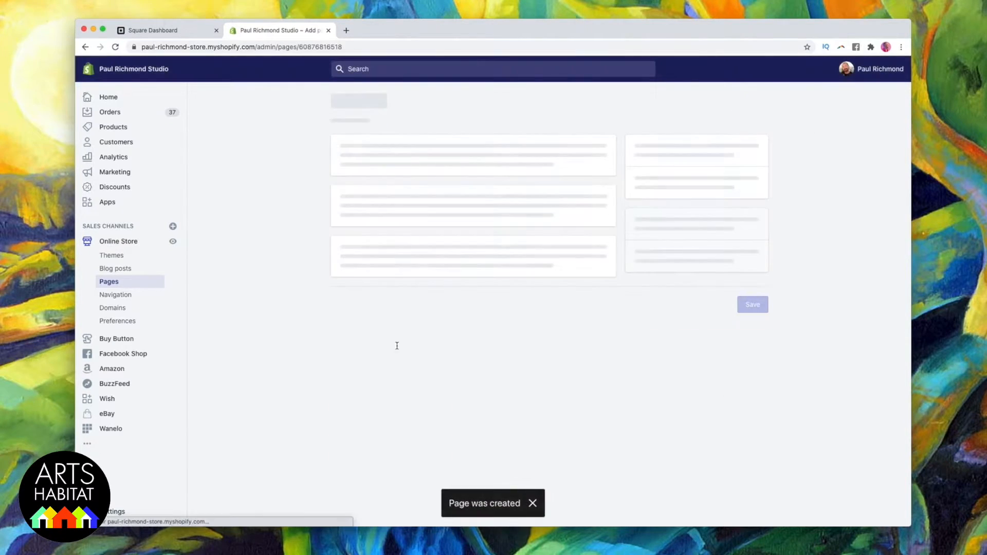
# Preview the saved page, test its Buy now button, and close the checkout page.
pyautogui.click(418, 140)
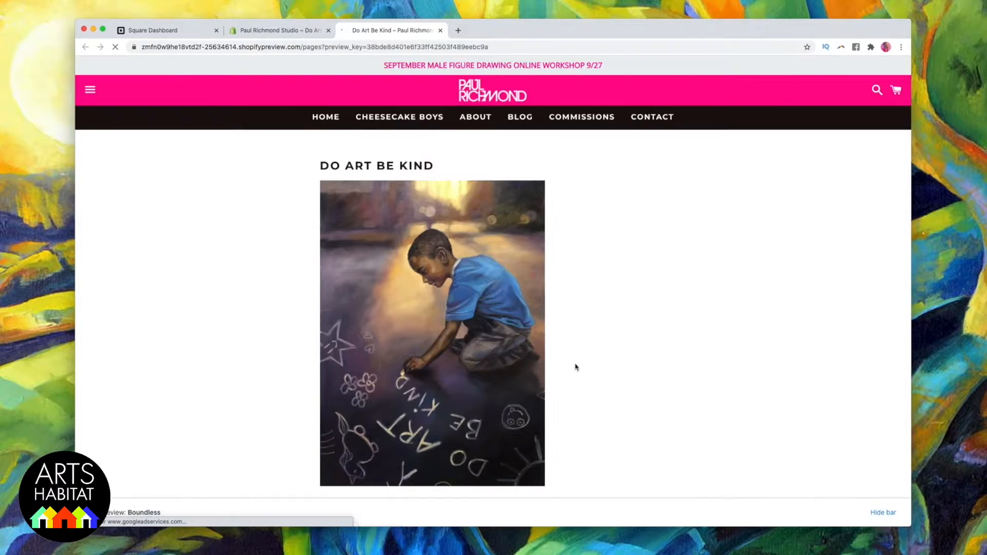
pyautogui.scroll(-3, 575, 365)
pyautogui.scroll(-2, 549, 360)
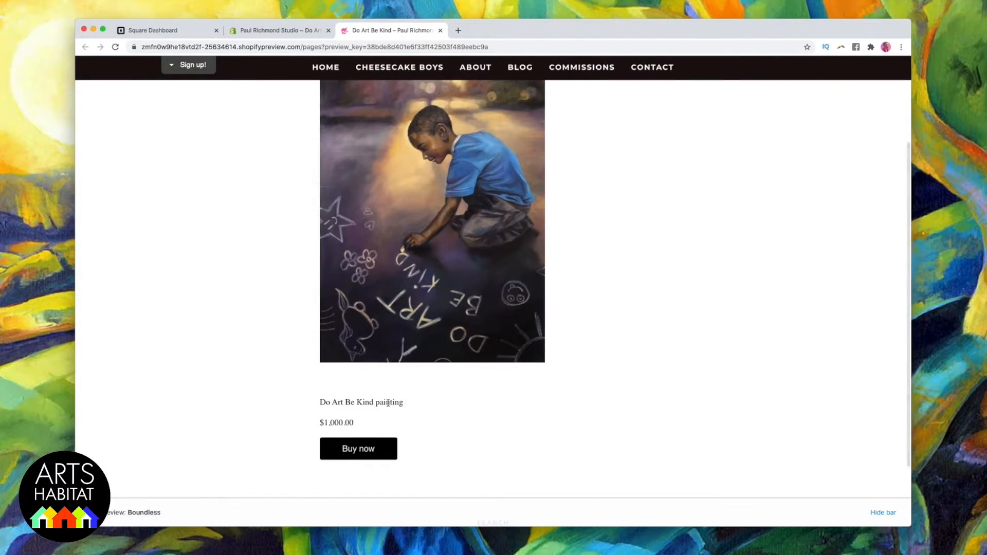
pyautogui.scroll(-1, 328, 434)
pyautogui.click(362, 430)
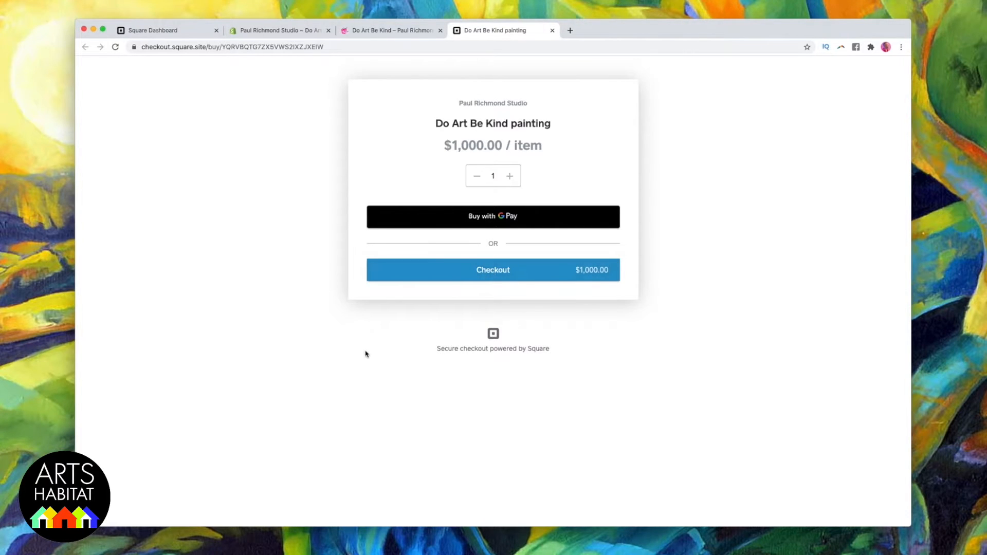
pyautogui.press('super+w')
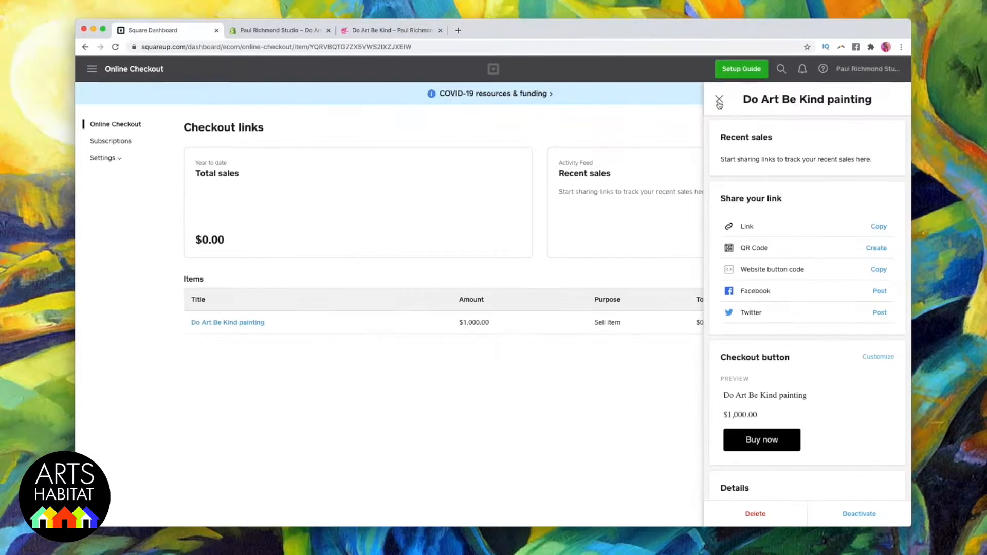
# Open the general Online Checkout settings in the Square Dashboard and enter the business or organization name.
pyautogui.click(676, 178)
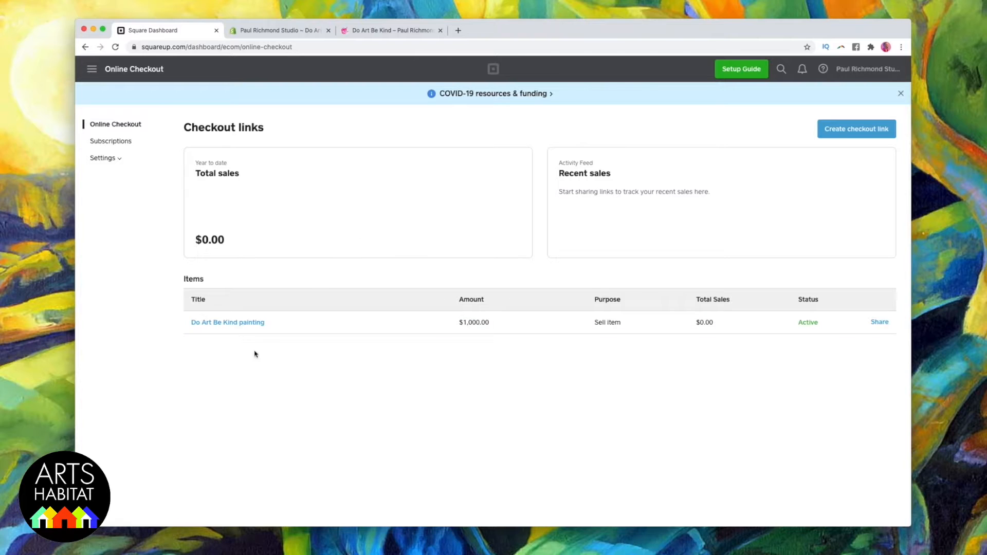
pyautogui.click(99, 159)
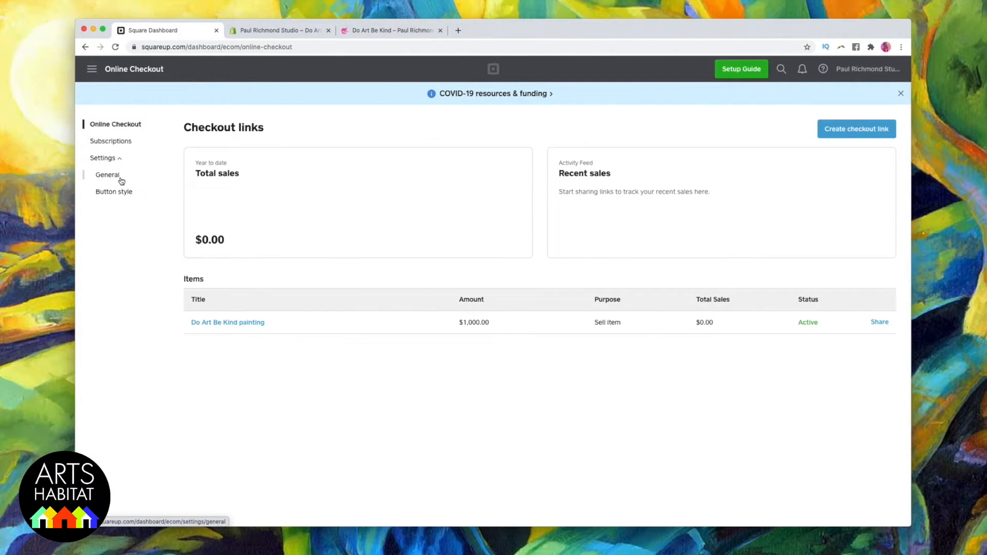
pyautogui.click(105, 177)
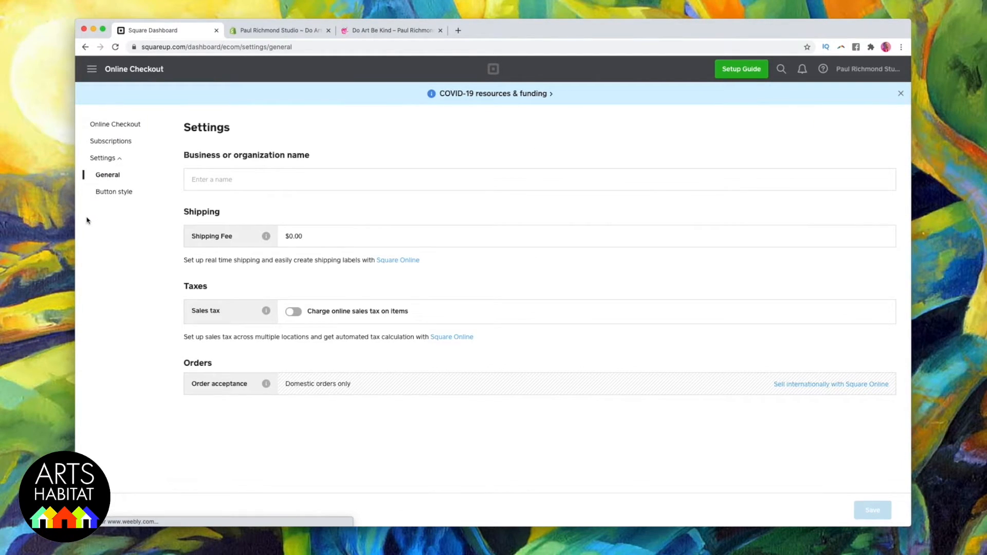
pyautogui.click(284, 178)
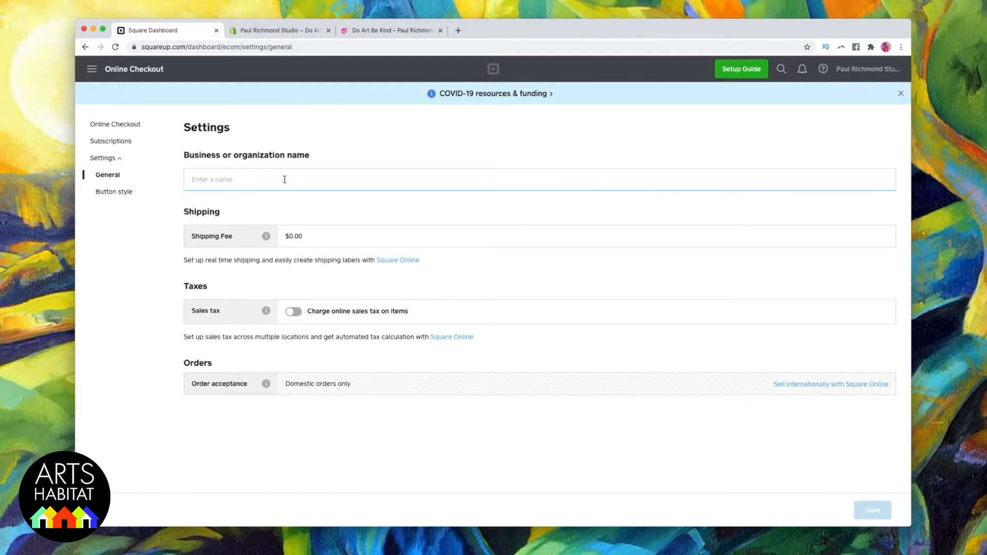
pyautogui.write('Paul Richmond')
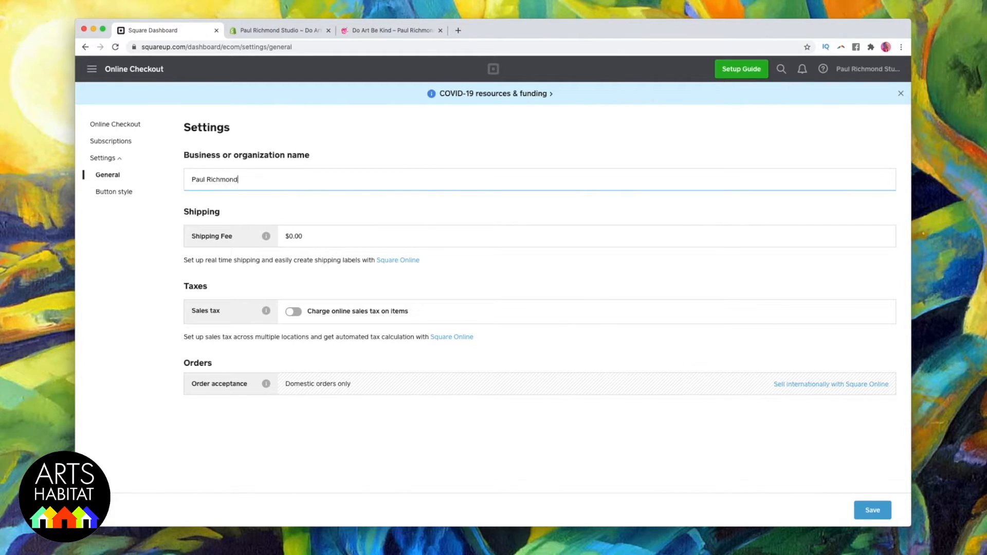
# Set the shipping fee to $50.00 and turn on charging online sales tax on items.
pyautogui.click(313, 236)
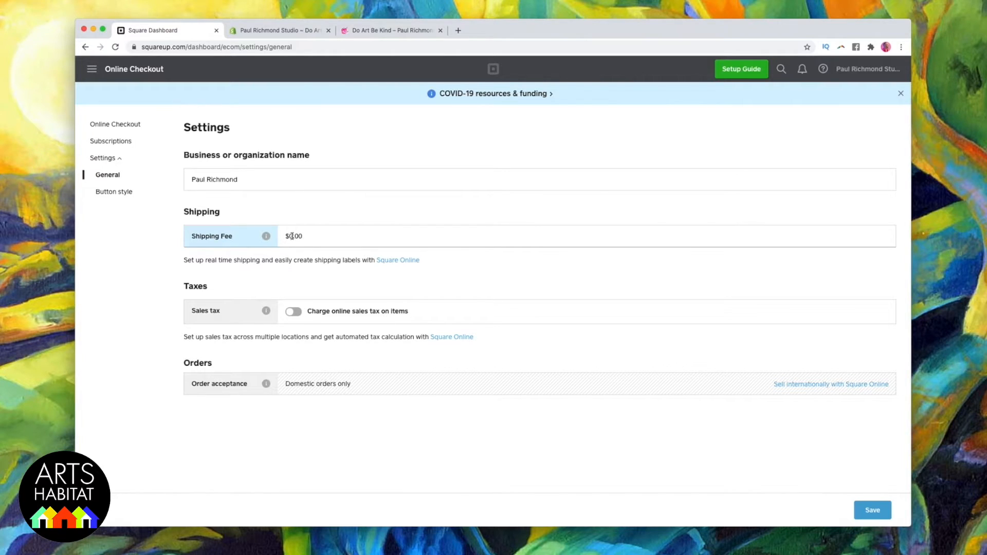
pyautogui.write('50')
pyautogui.click(472, 276)
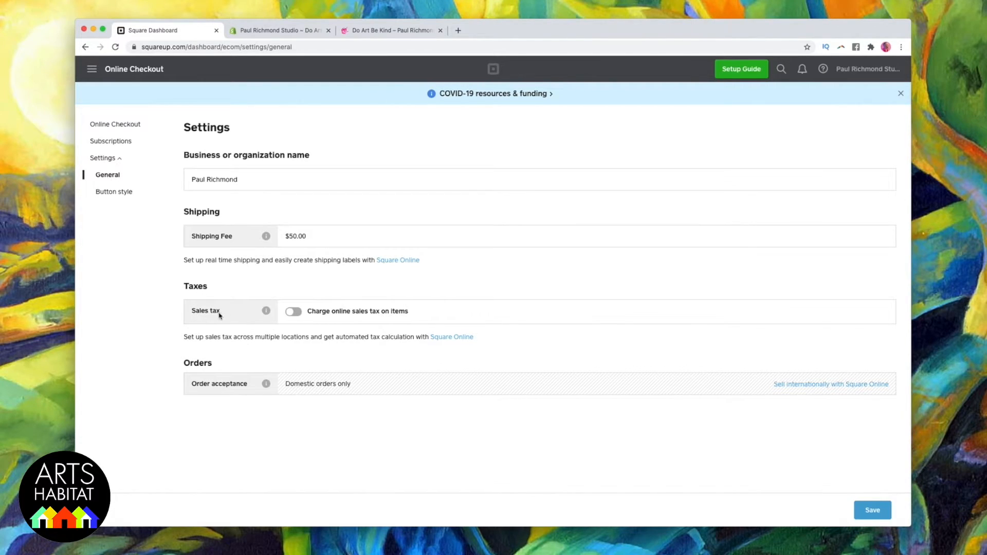
pyautogui.click(293, 312)
# Open the Square Online setup for selling internationally.
pyautogui.click(826, 384)
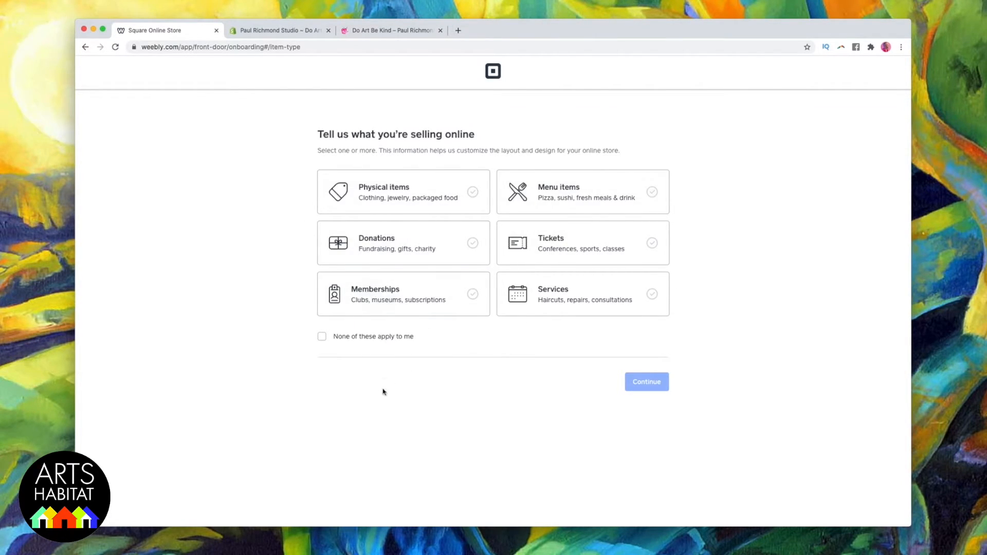
# Specify physical items as the online products and keep shipping items to the buyer as the fulfillment method.
pyautogui.click(455, 190)
pyautogui.click(641, 382)
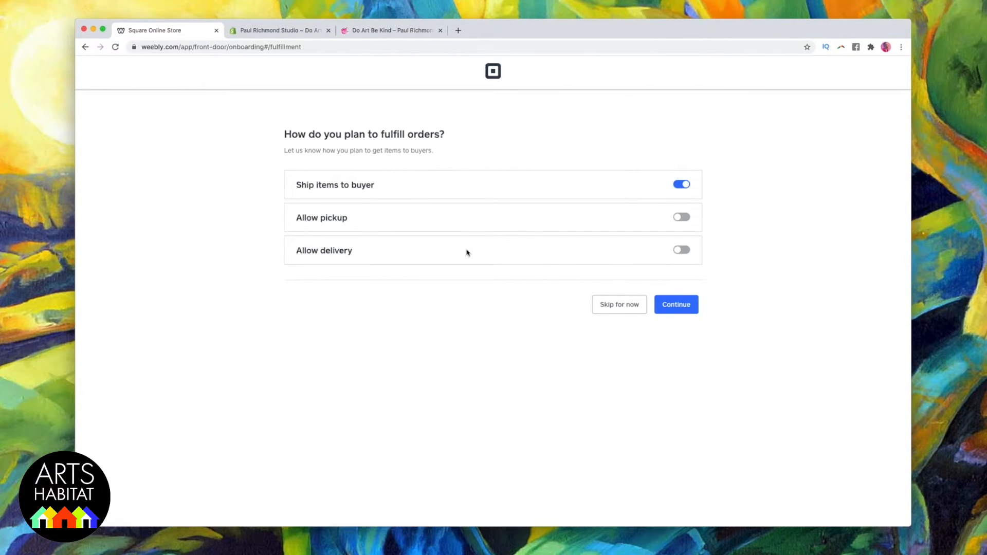
pyautogui.click(663, 309)
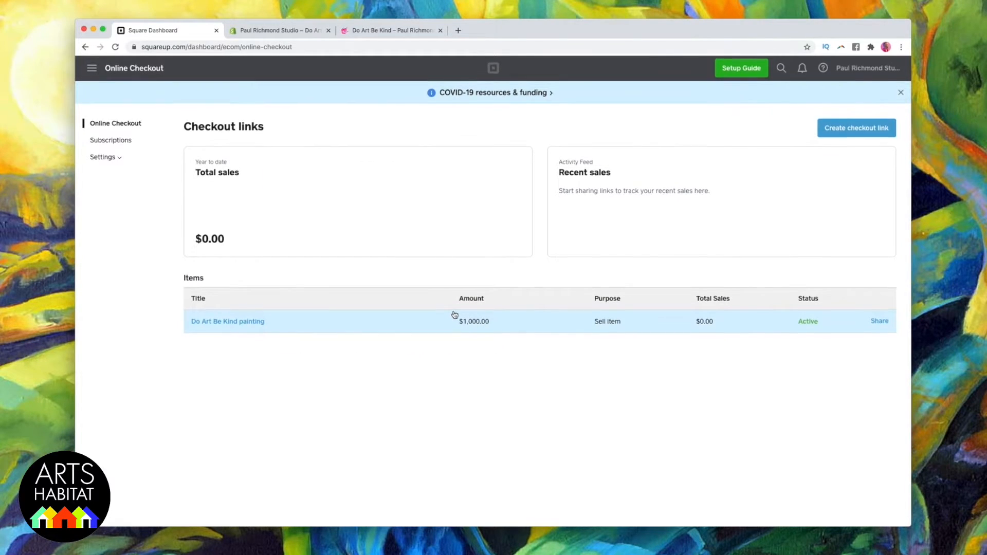
# Open the Online Checkout button style settings and try red as the button color.
pyautogui.click(106, 158)
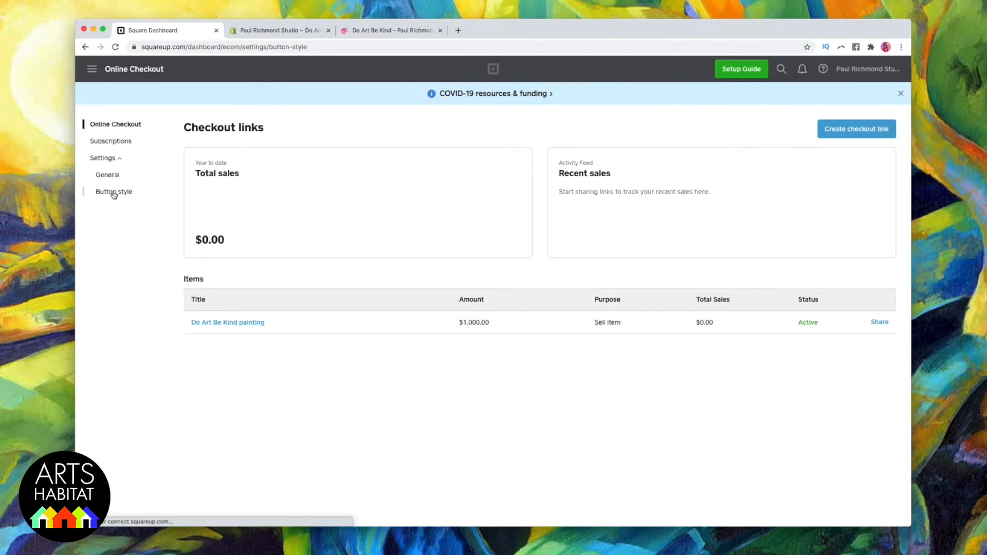
pyautogui.click(114, 191)
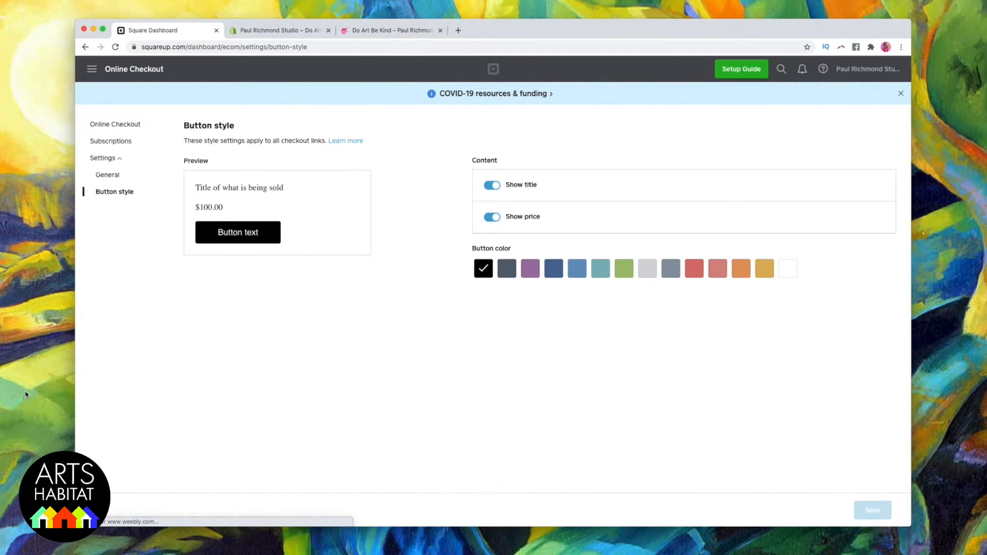
pyautogui.click(694, 268)
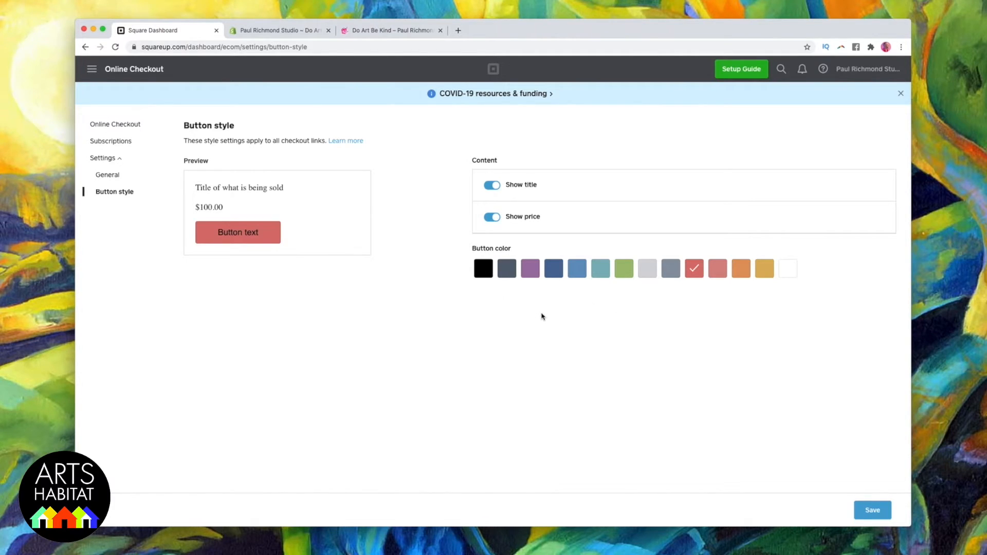
# Try hiding the title and price in the checkout button preview, and show both again.
pyautogui.click(487, 189)
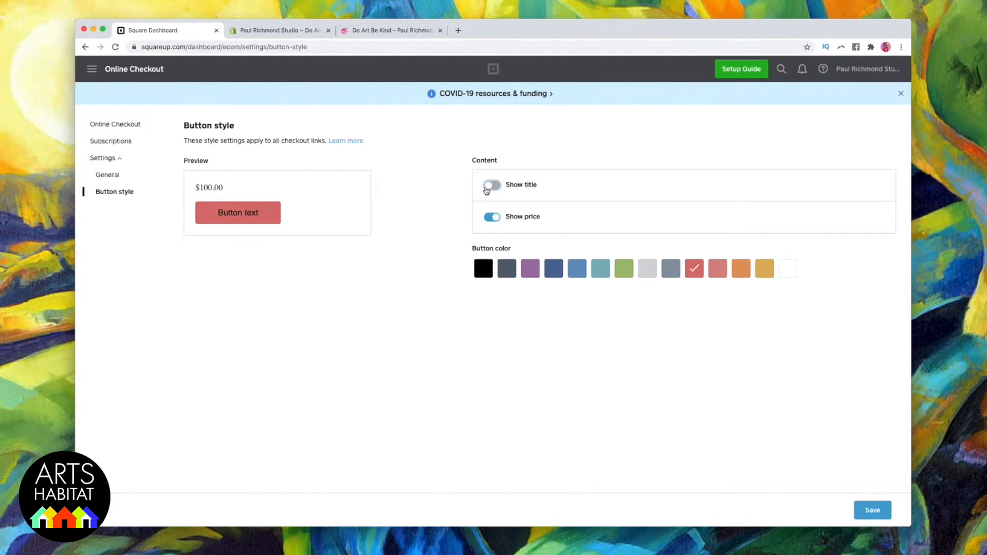
pyautogui.click(489, 217)
pyautogui.click(490, 217)
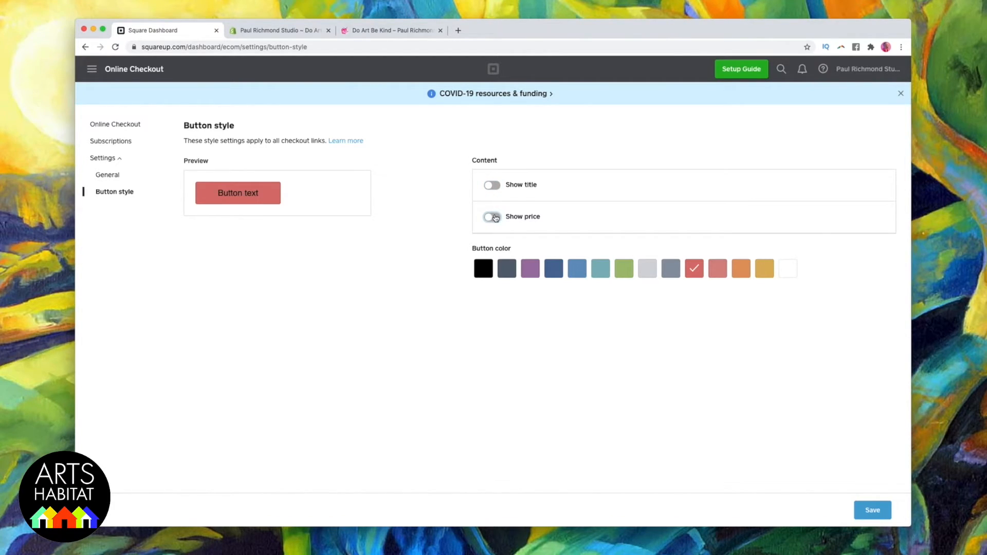
pyautogui.click(491, 185)
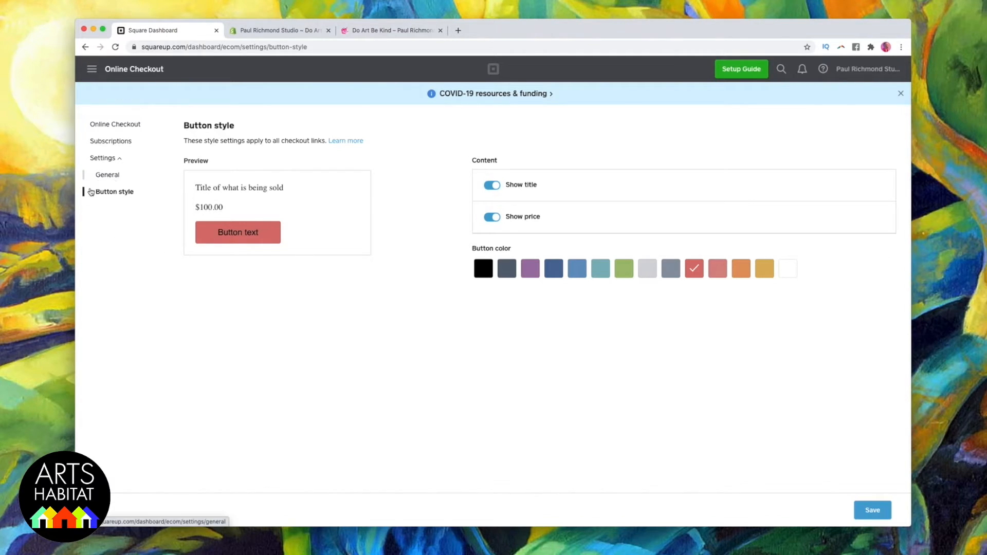
# Return to the Online Checkout links by way of the general settings and copy the link of the Do Art Be Kind painting.
pyautogui.click(112, 176)
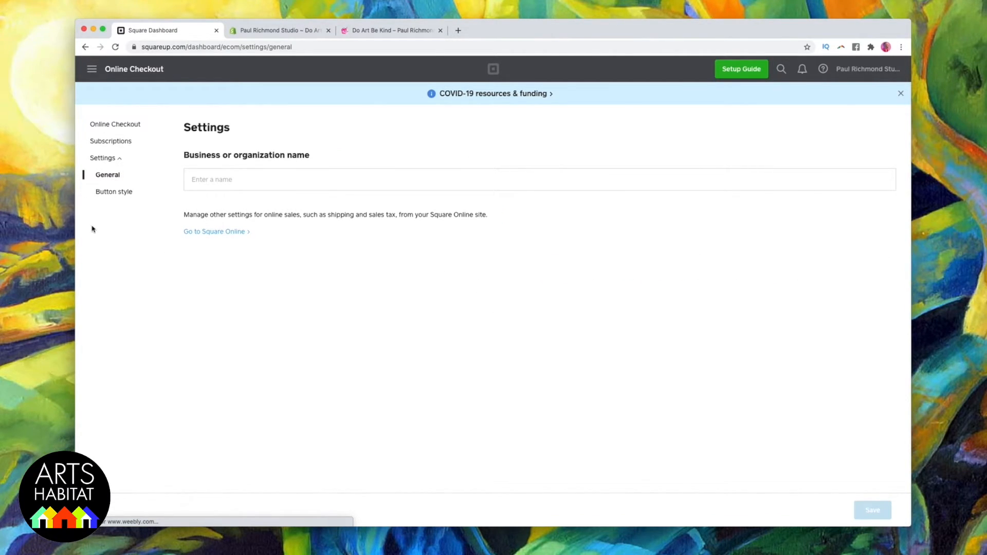
pyautogui.click(109, 159)
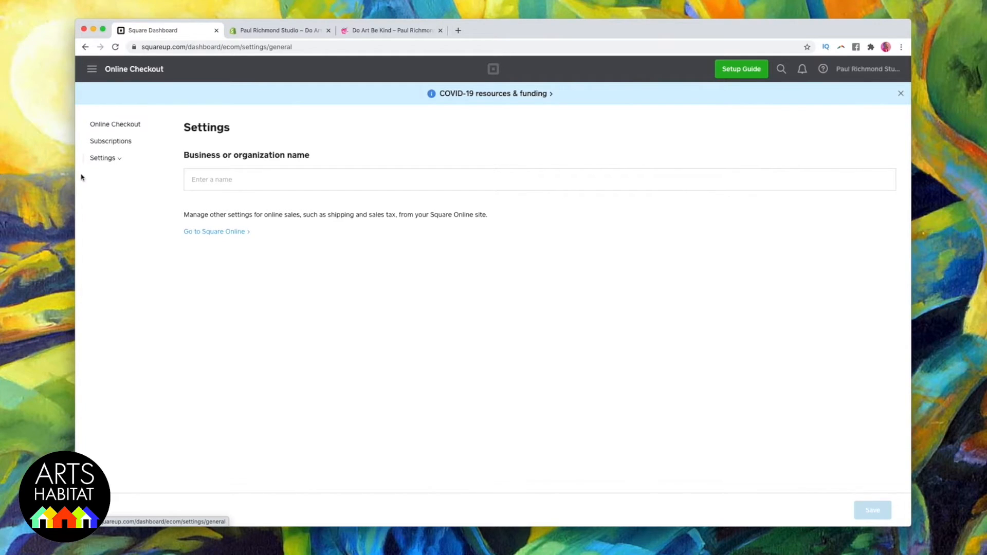
pyautogui.click(119, 129)
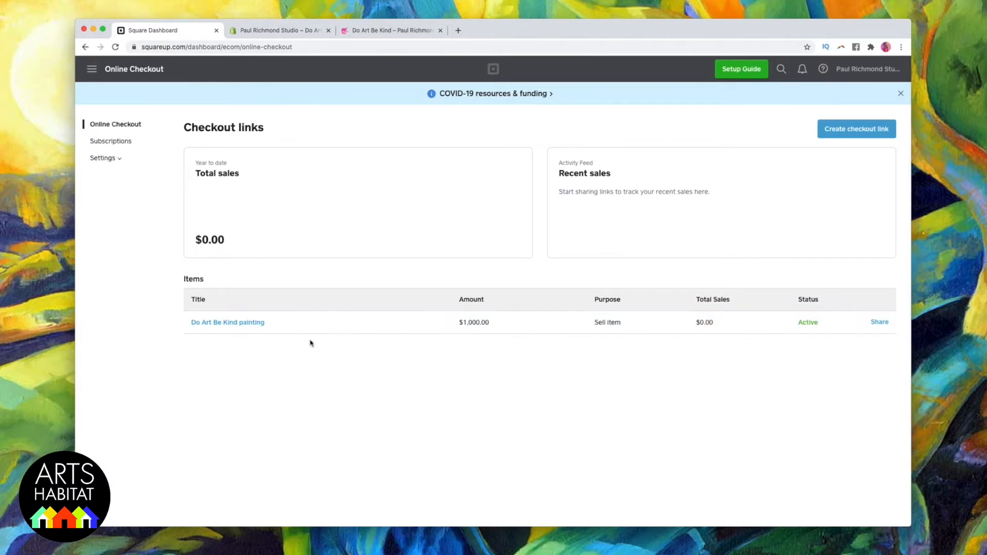
pyautogui.click(238, 322)
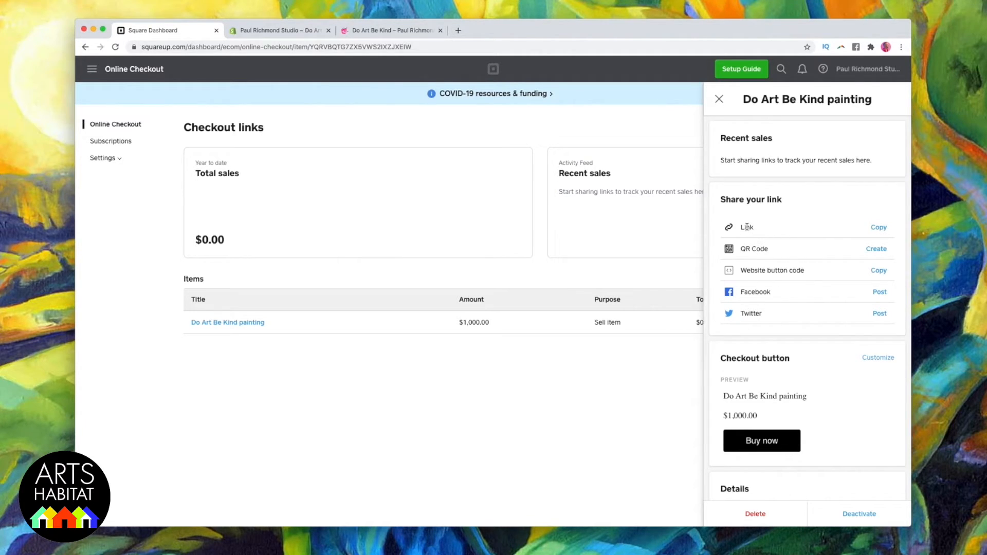
pyautogui.click(878, 228)
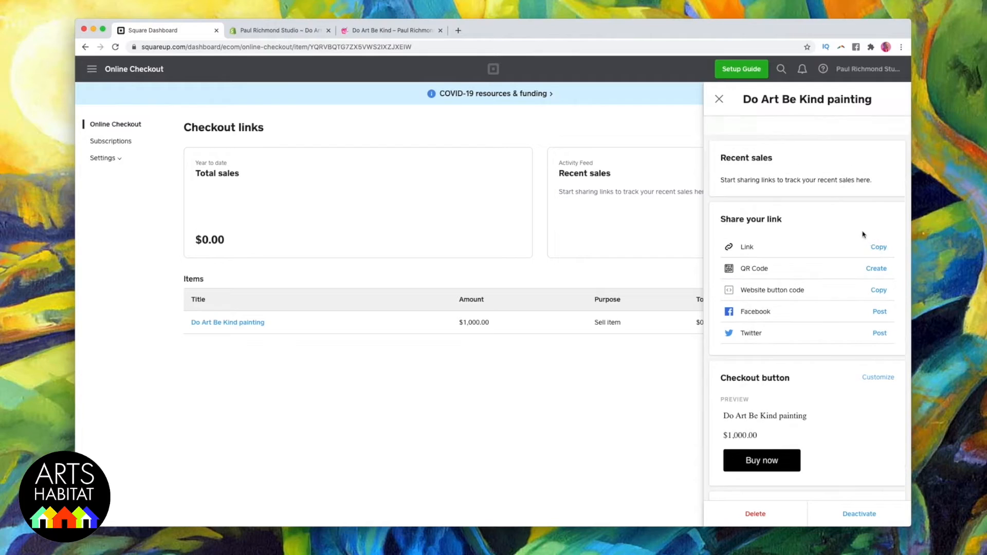
# Write "Here is the link for Do Art Be Kind:" in a new Gmail message and paste the copied link on the line below.
pyautogui.write('Here is the link for Do Art Be Kind:')
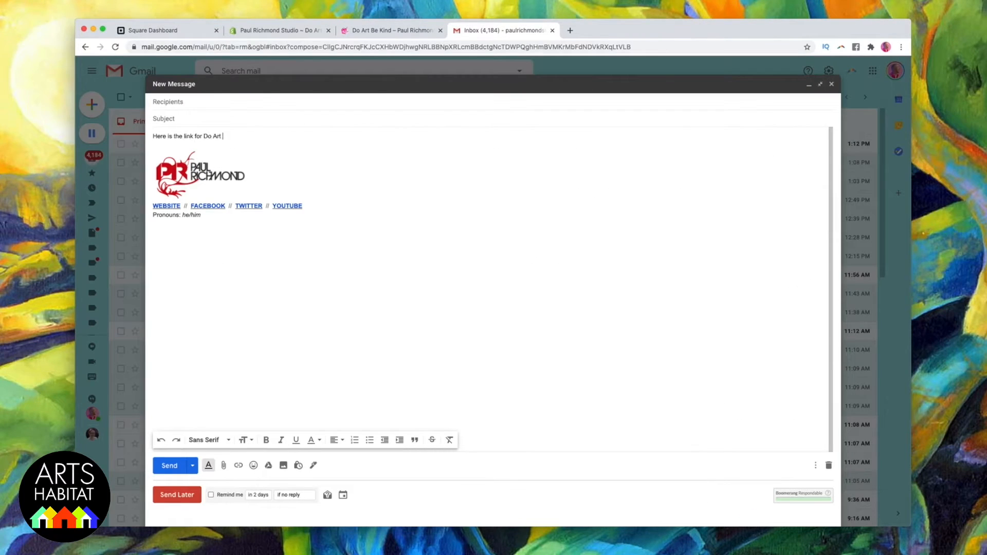
pyautogui.press('Return')
pyautogui.press('cmd+v')
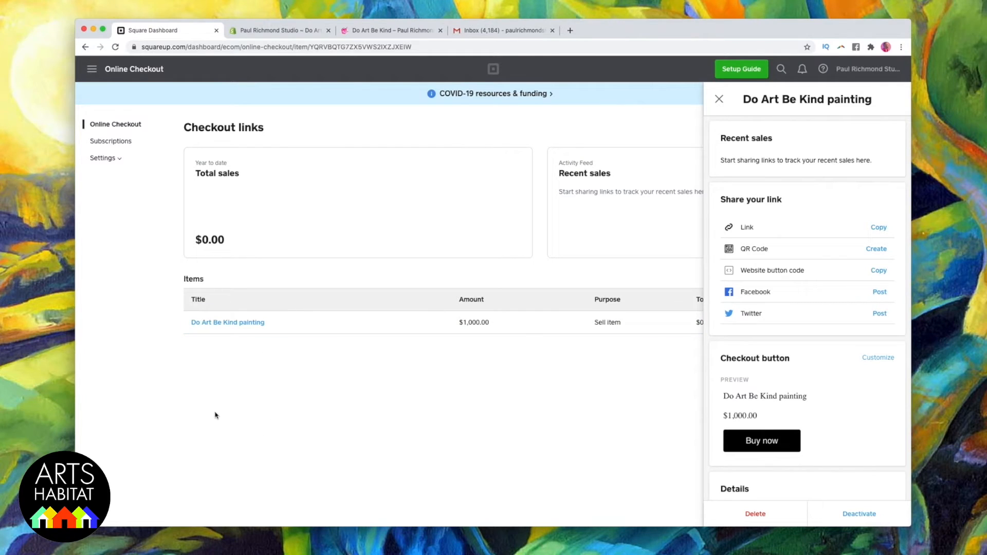
# Open a Facebook post sharing the painting's checkout link, begin its message, and return to the Square Dashboard.
pyautogui.click(877, 294)
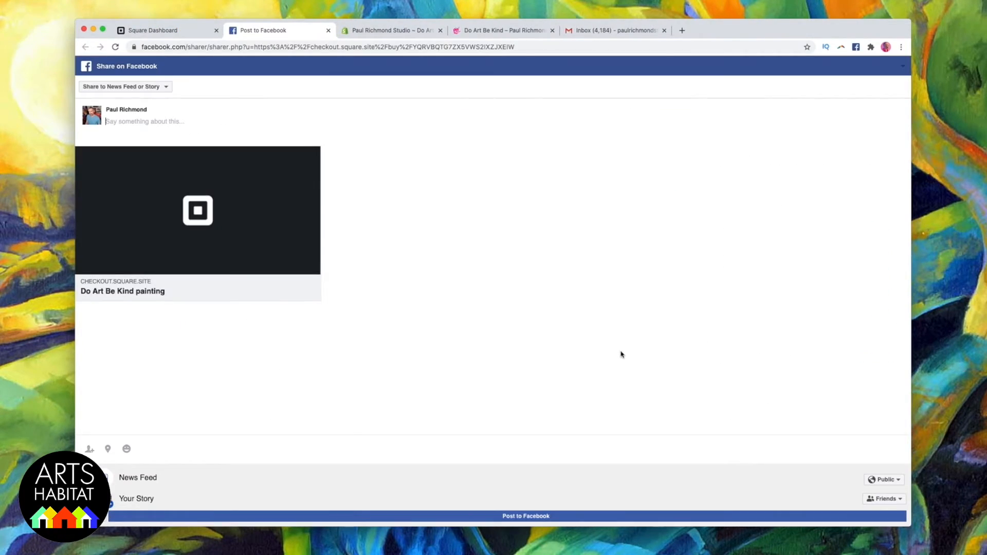
pyautogui.write('Buy my new painting!')
pyautogui.hotkey('ctrl', 'shift', 'Tab')
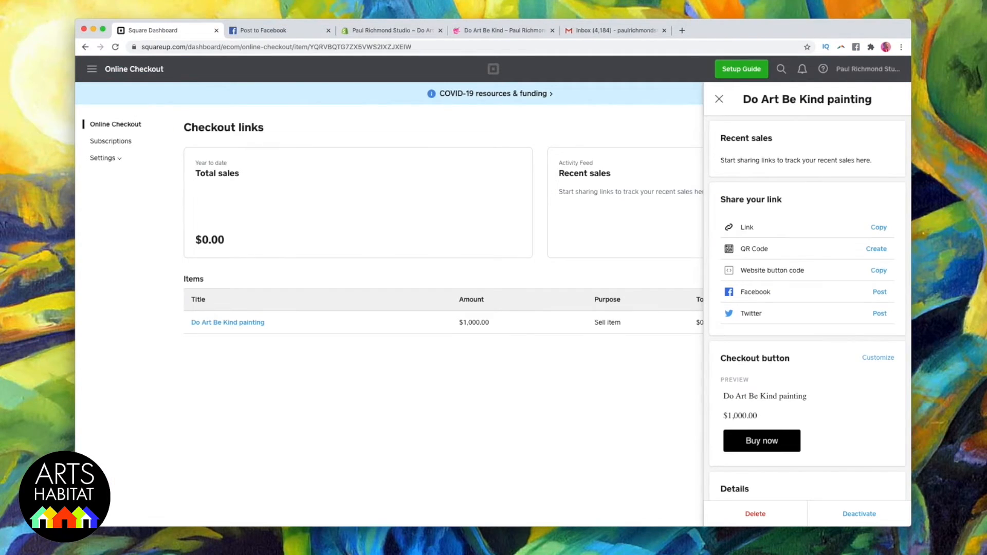